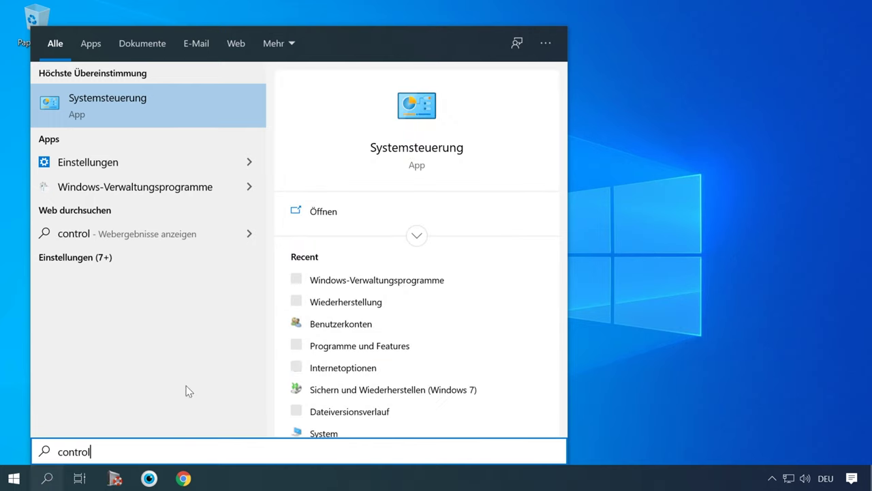
# Step: Open the Control Panel with all items shown as large icons (Große Symbole)
pyautogui.click(185, 107)
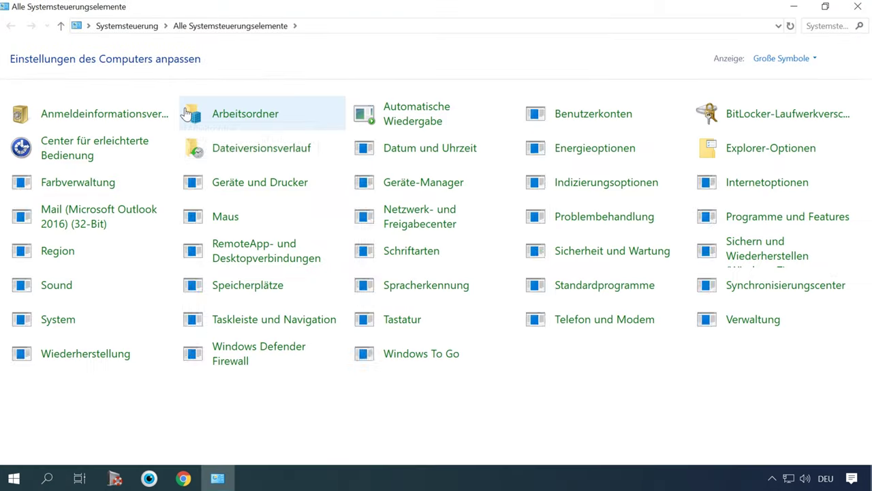
pyautogui.click(784, 58)
pyautogui.click(794, 92)
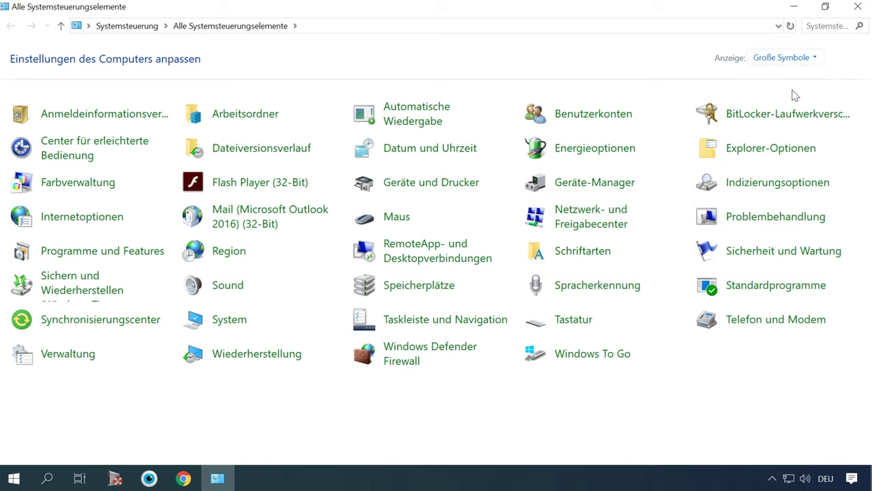
# Step: Open Wiederherstellung's Computerschutz settings and start creating a new restore point
pyautogui.click(265, 358)
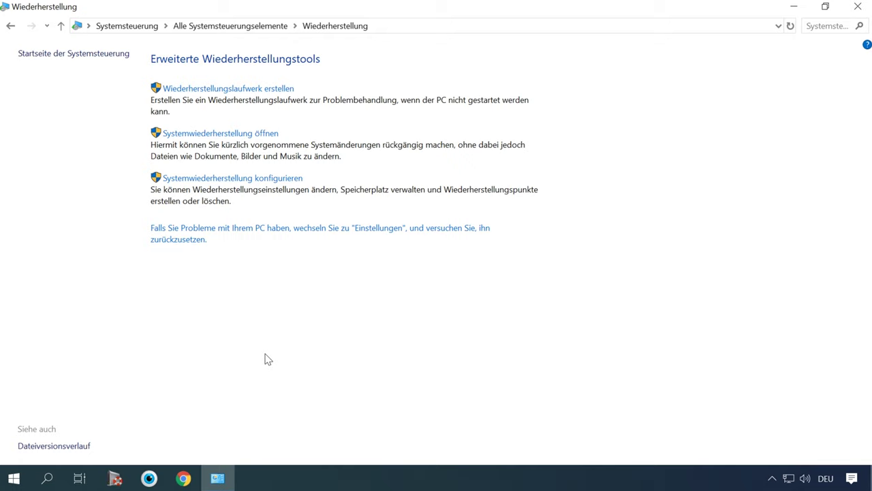
pyautogui.click(253, 178)
pyautogui.moveTo(252, 119); pyautogui.dragTo(437, 68)
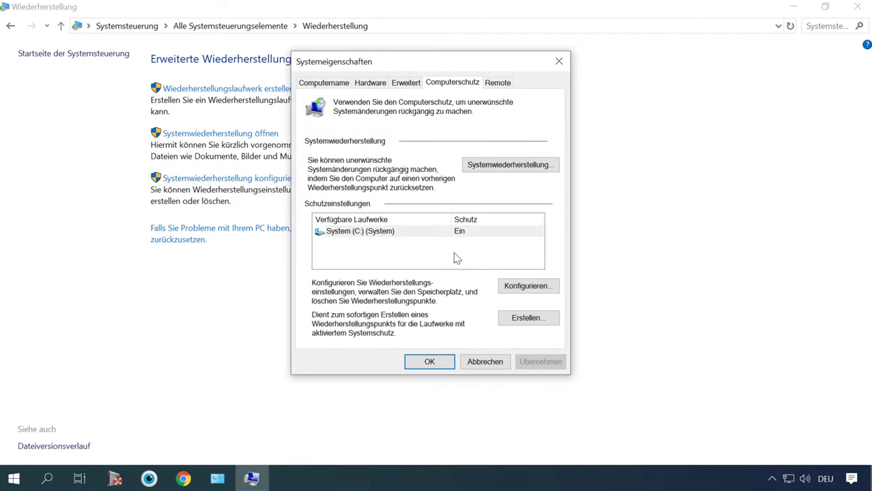
pyautogui.click(536, 320)
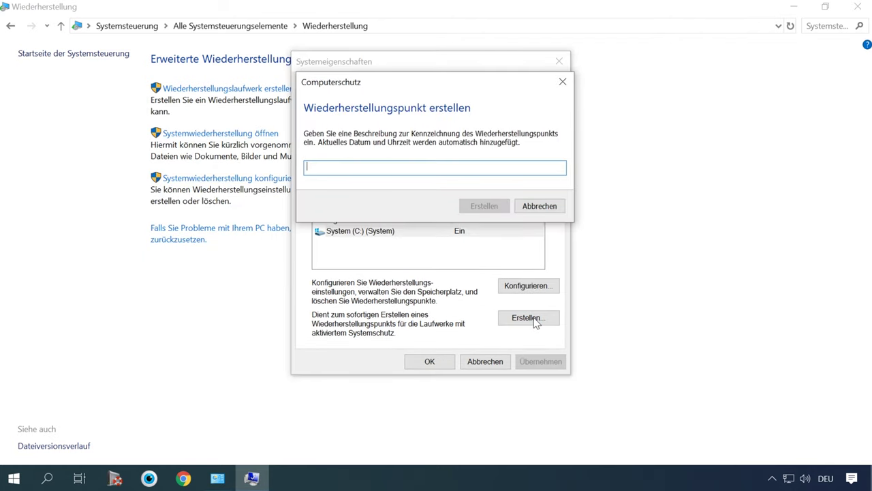
# Step: Create a restore point with the description 'test1'
pyautogui.write('test1')
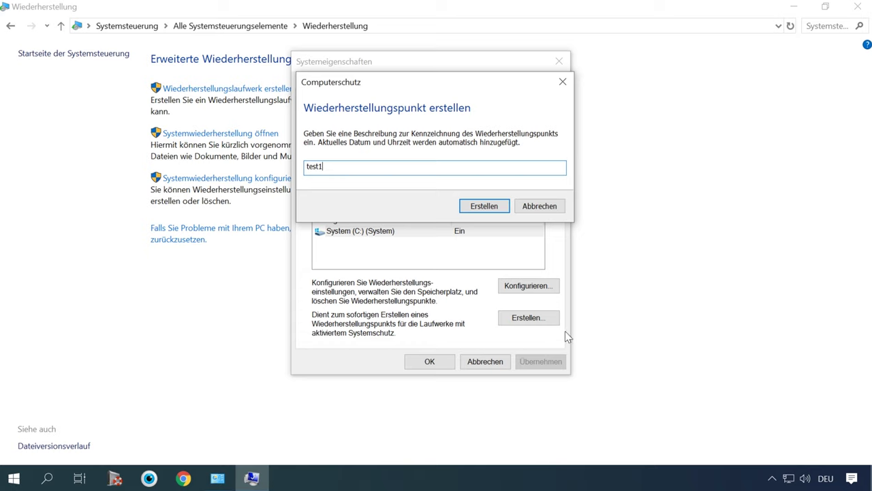
pyautogui.click(482, 206)
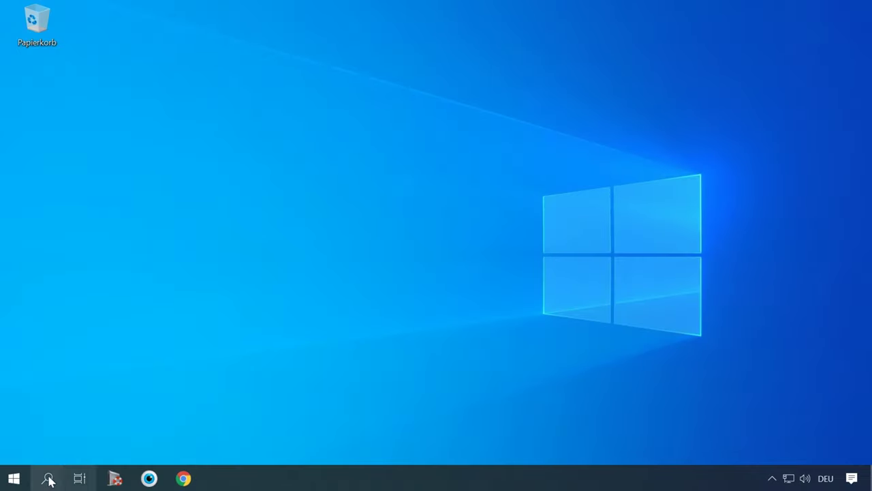
# Step: Launch Aufgabenplanung from the Control Panel's Verwaltung folder
pyautogui.click(47, 479)
pyautogui.write('control')
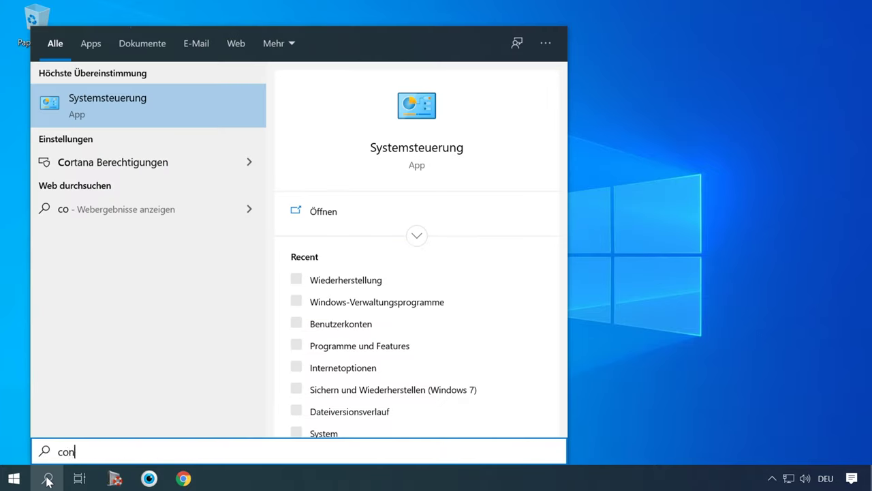
pyautogui.click(161, 104)
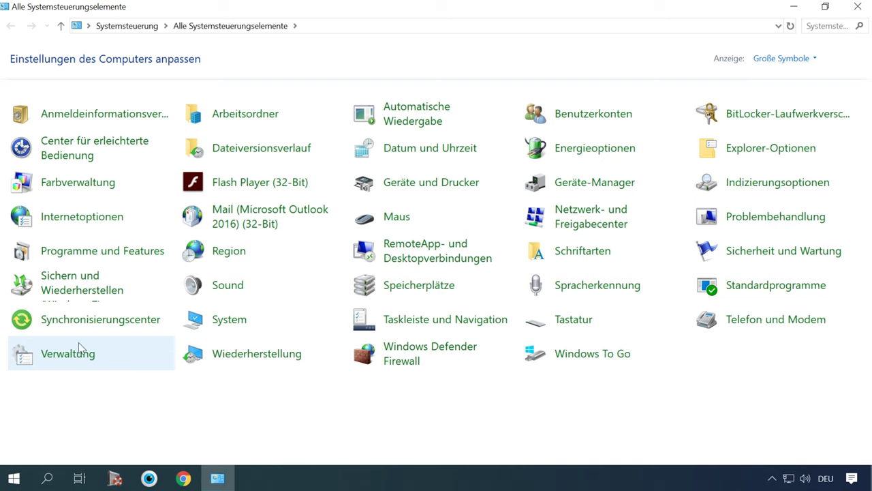
pyautogui.click(87, 360)
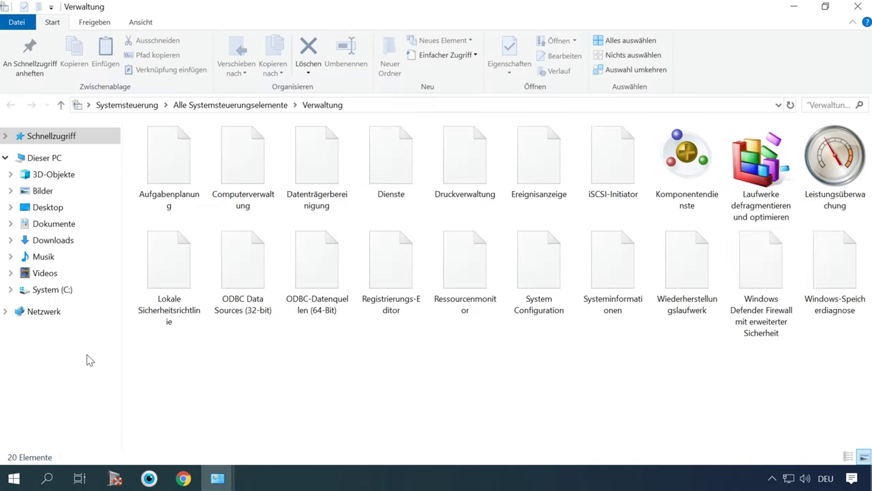
pyautogui.click(169, 181)
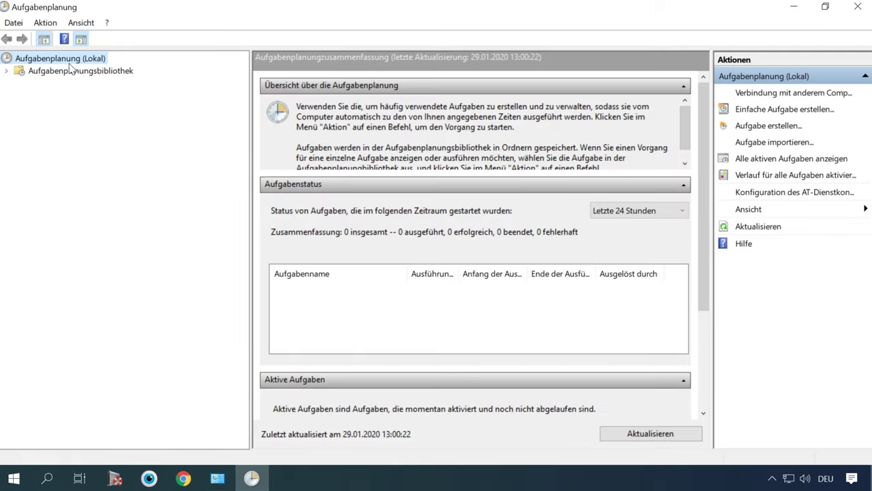
# Step: Expand Aufgabenplanungsbibliothek > Microsoft > Windows and browse the task folders
pyautogui.click(85, 70)
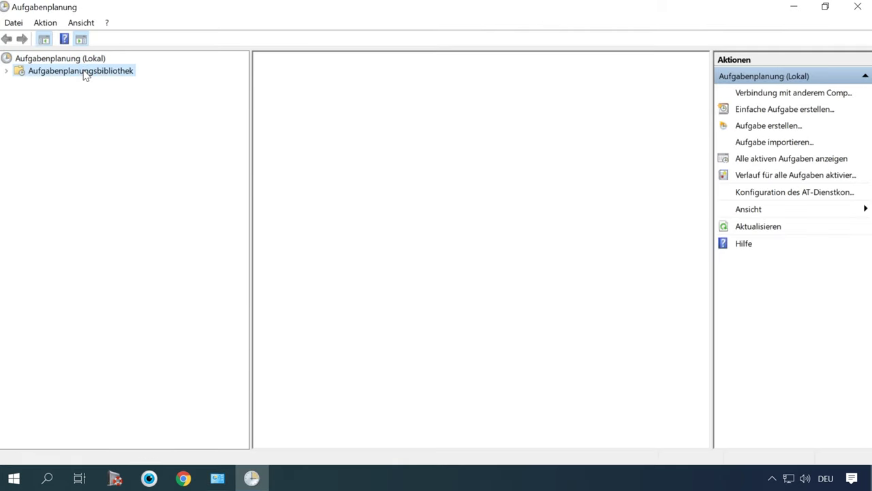
pyautogui.click(8, 72)
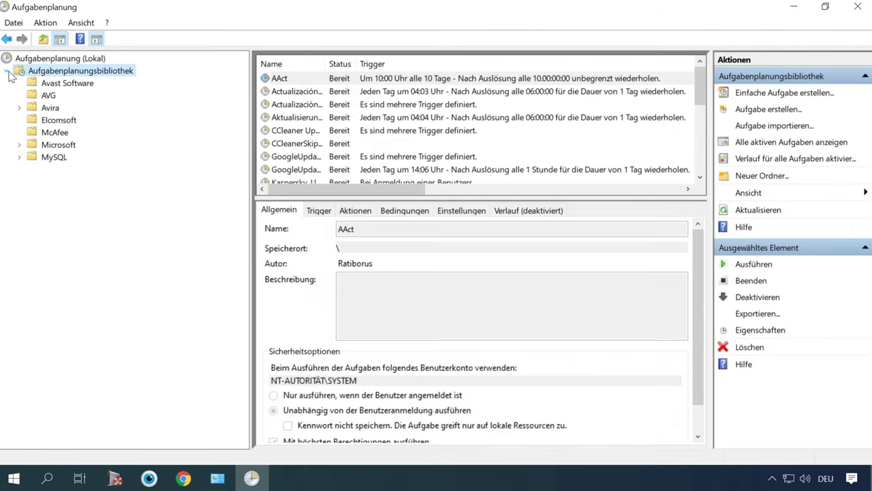
pyautogui.click(19, 144)
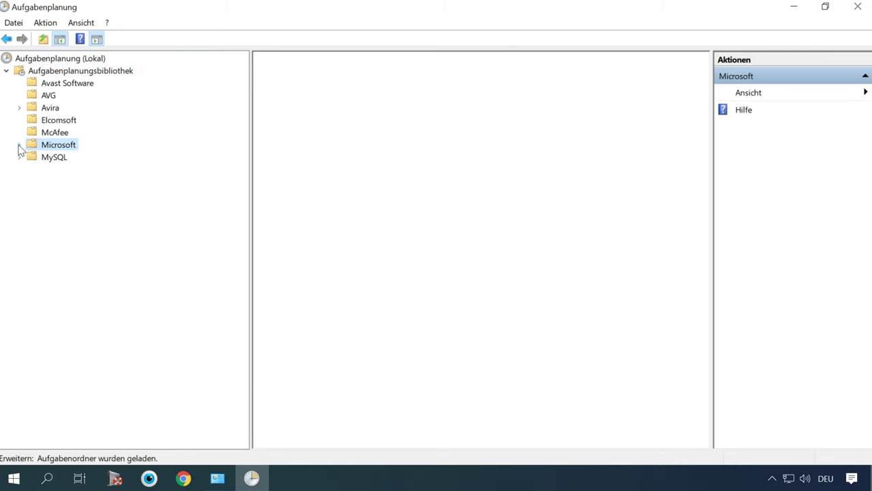
pyautogui.click(32, 182)
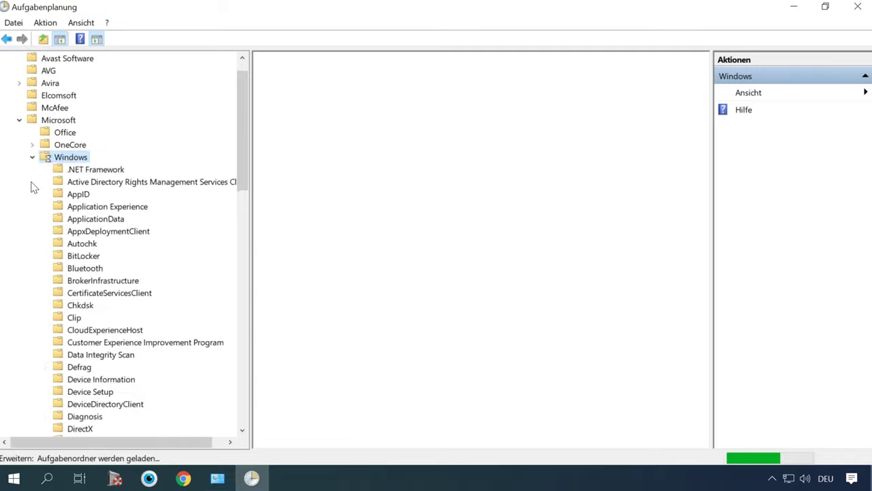
pyautogui.scroll(-3, 123, 214)
pyautogui.scroll(-20, 123, 214)
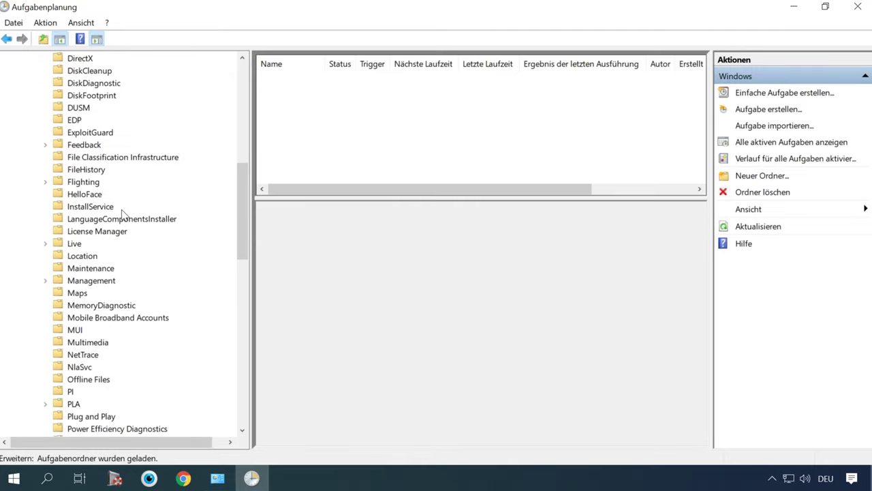
pyautogui.scroll(4, 123, 214)
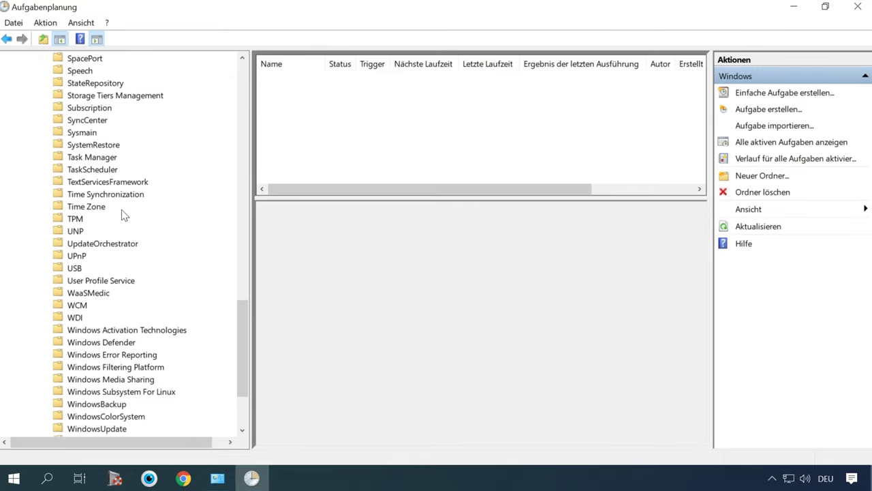
# Step: Open the properties of the SR task in the SystemRestore folder
pyautogui.click(112, 219)
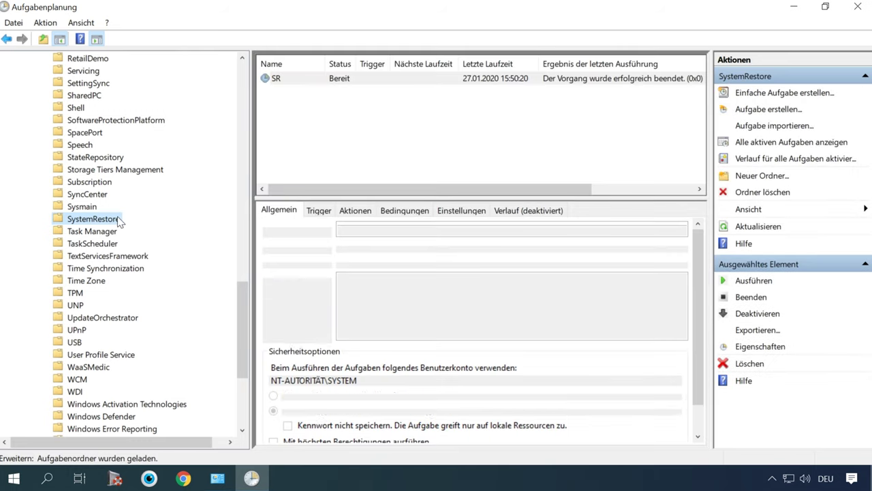
pyautogui.click(311, 86)
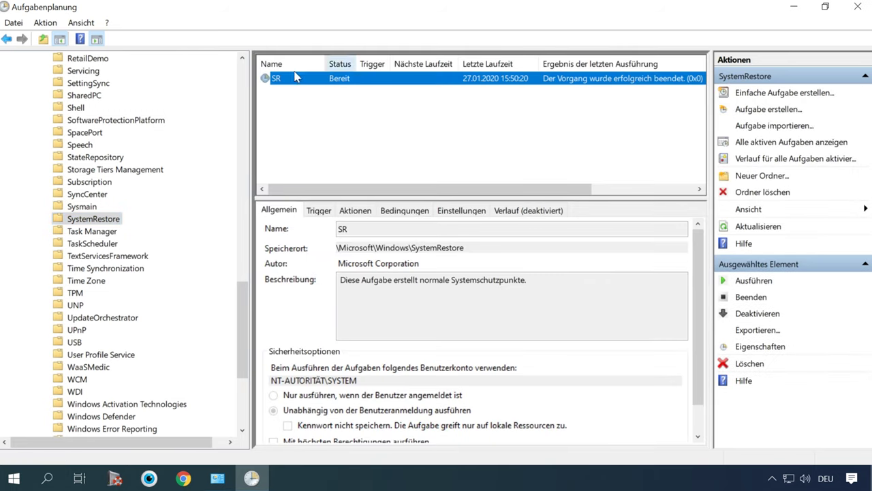
pyautogui.rightClick(309, 78)
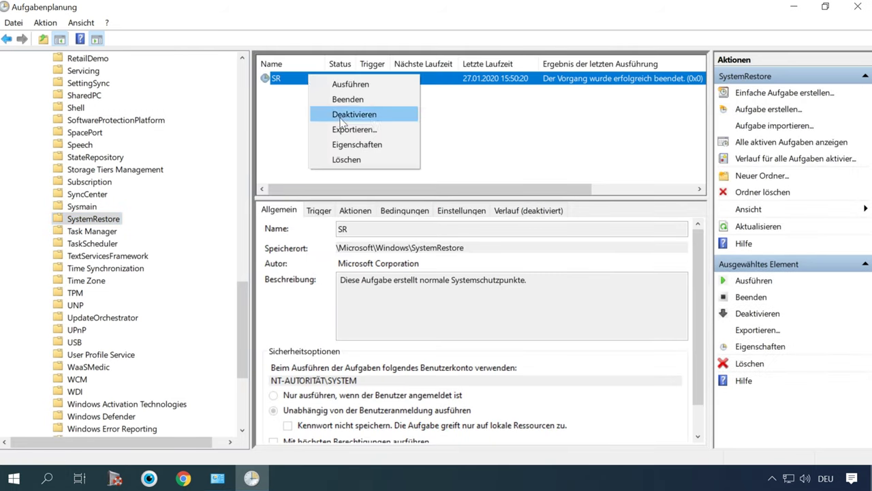
pyautogui.click(361, 145)
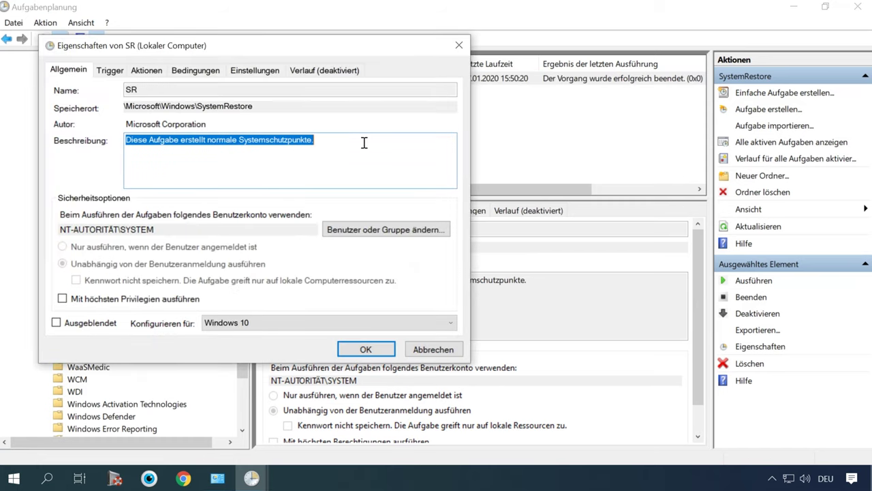
pyautogui.moveTo(317, 47); pyautogui.dragTo(506, 48)
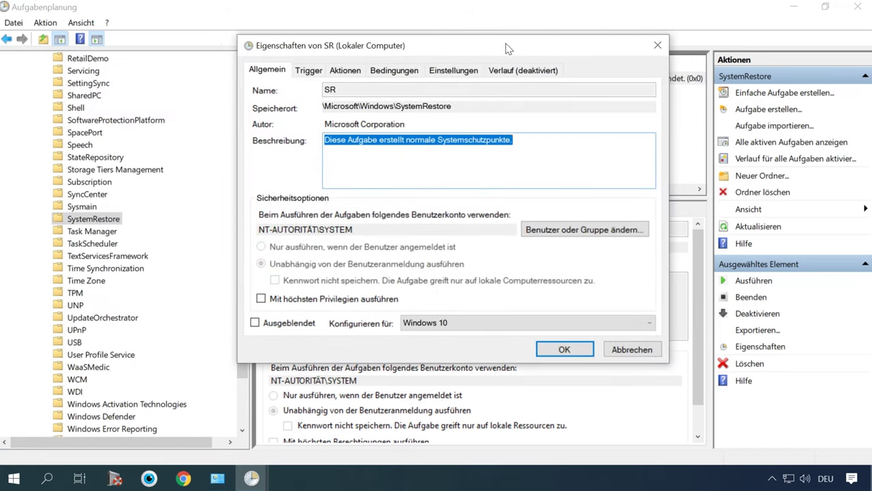
# Step: Add a new trigger, review the start options, and keep 'Nach einem Zeitplan'
pyautogui.click(306, 71)
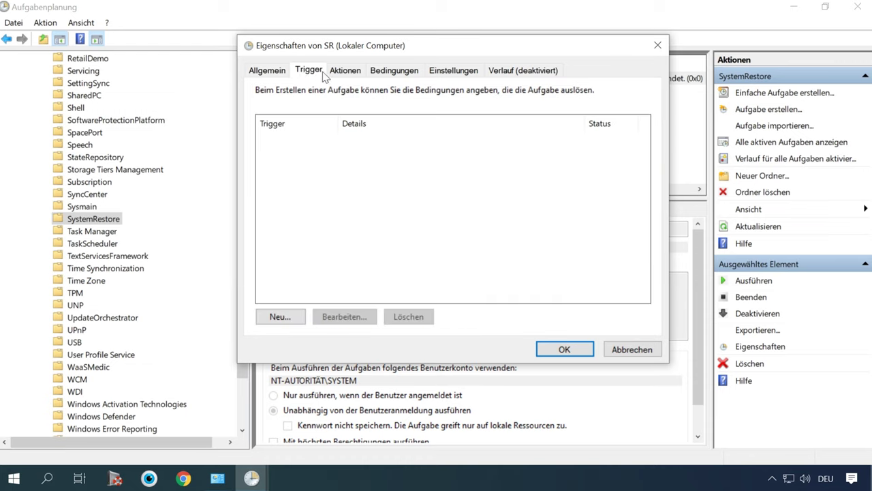
pyautogui.click(296, 319)
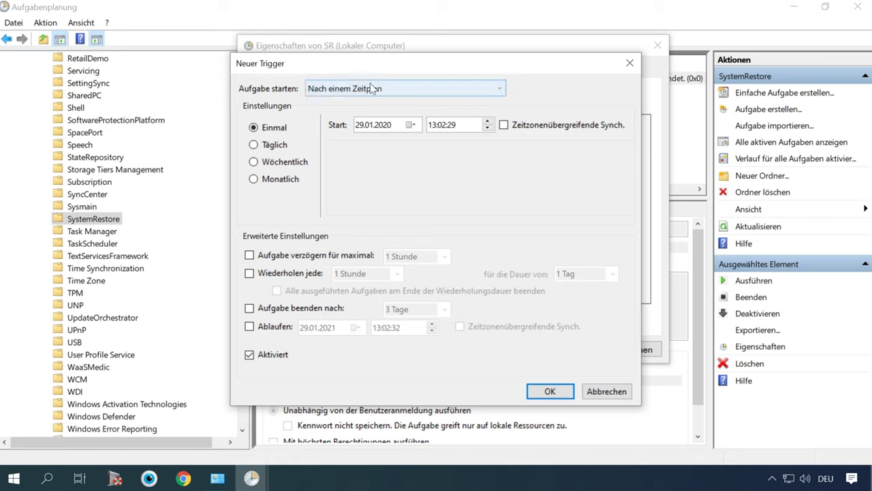
pyautogui.click(348, 92)
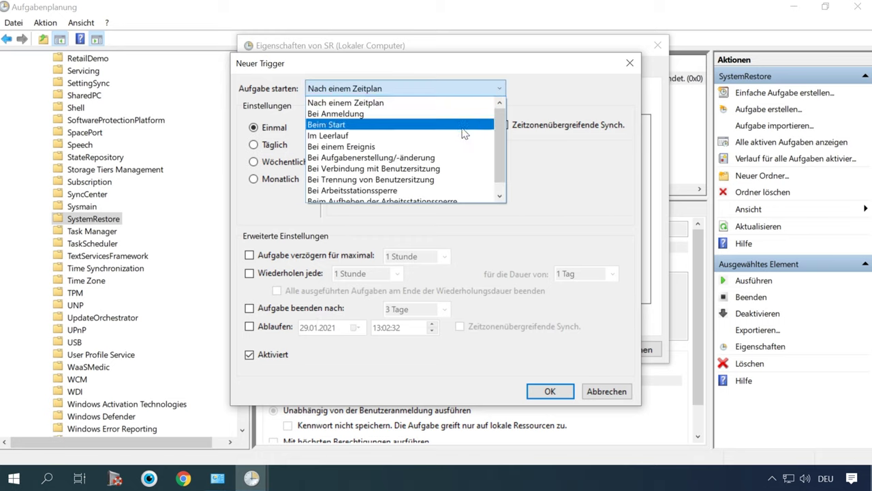
pyautogui.scroll(-1, 462, 139)
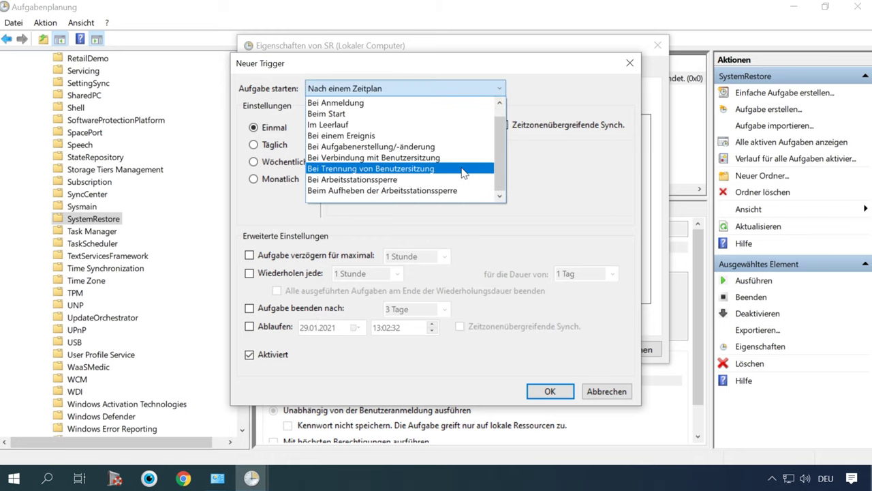
pyautogui.click(551, 180)
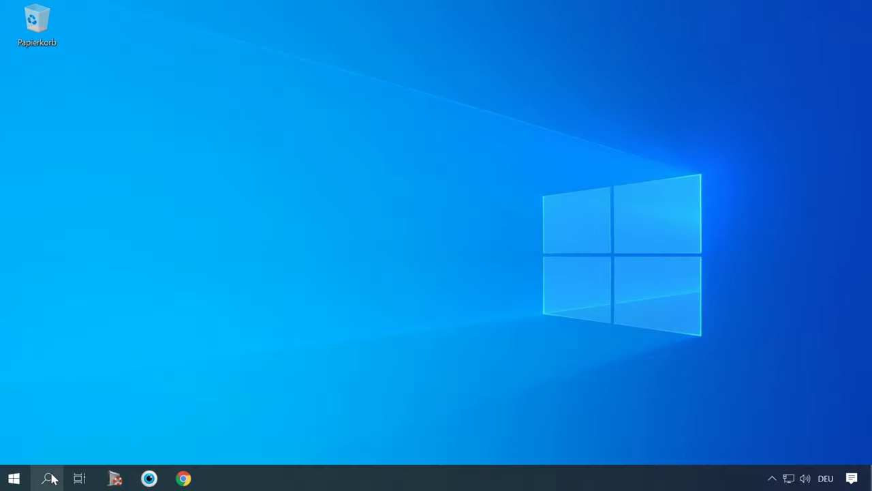
# Step: Launch the Systemwiederherstellung wizard from the Control Panel's Wiederherstellung page
pyautogui.click(49, 479)
pyautogui.write('control')
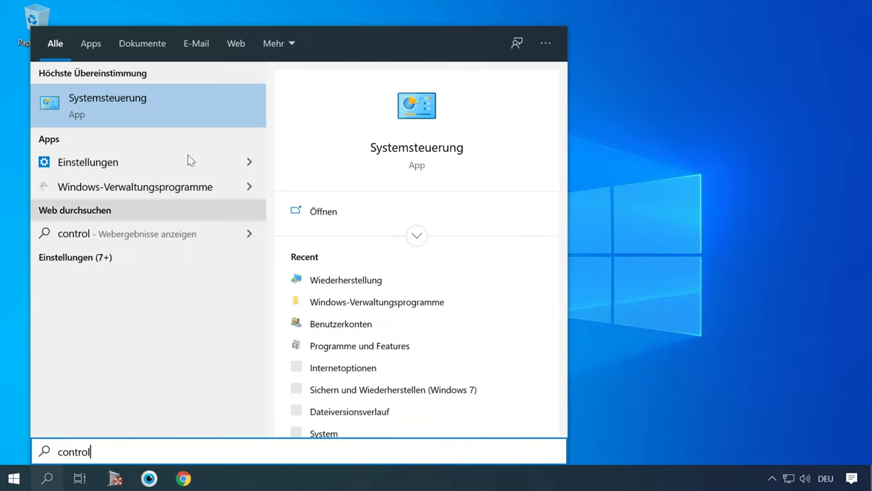
pyautogui.click(159, 99)
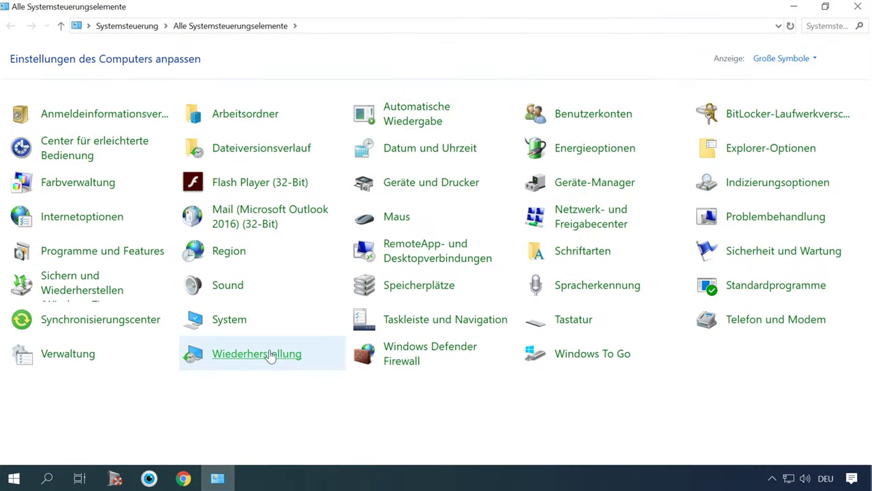
pyautogui.click(259, 354)
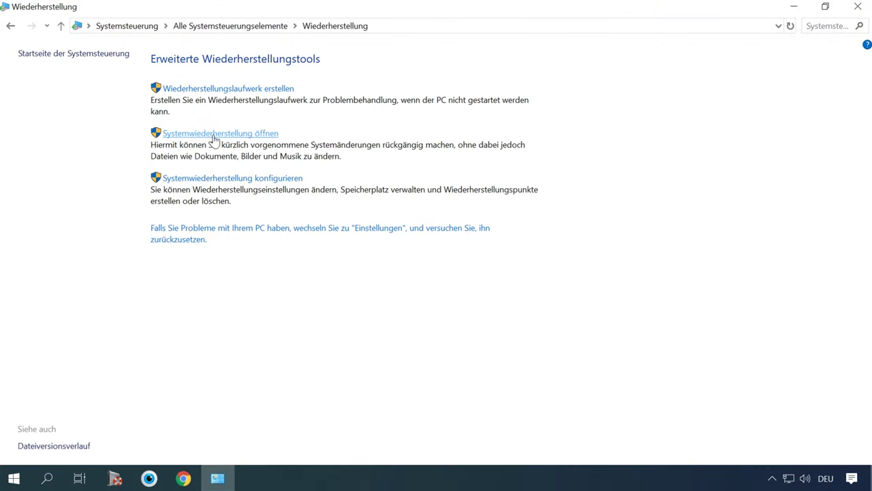
pyautogui.click(274, 134)
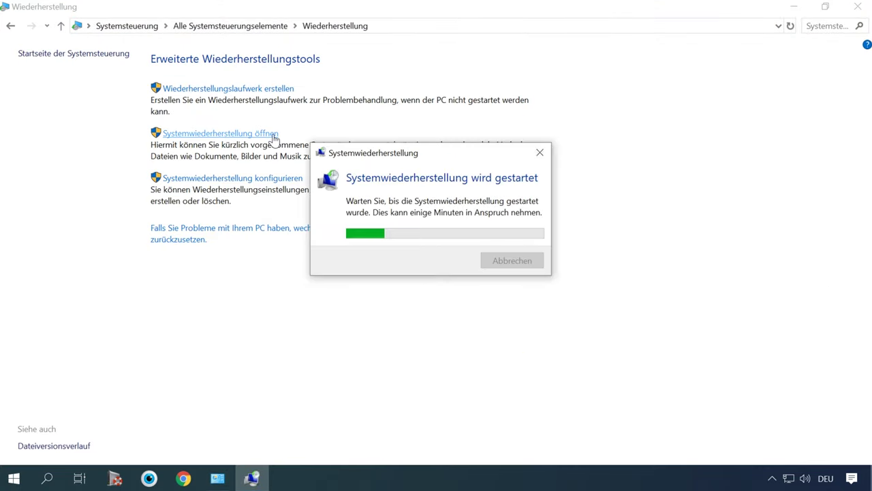
pyautogui.click(253, 479)
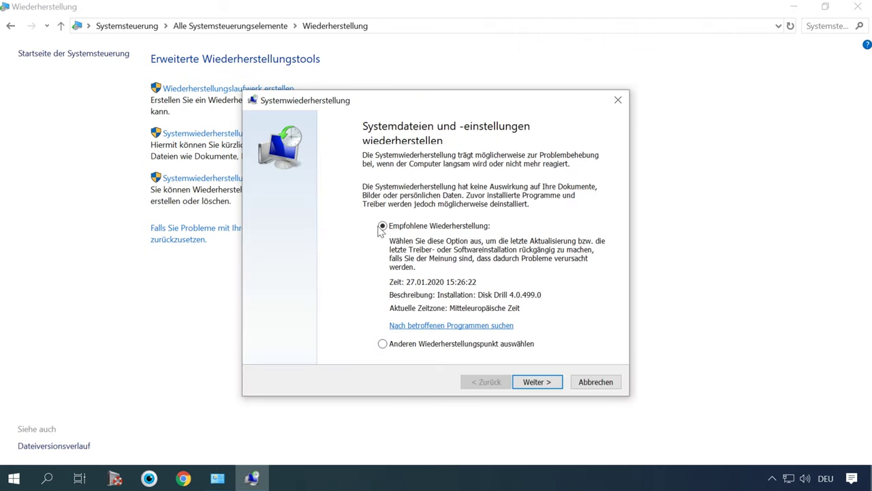
# Step: Select restore point test1 from 29.01.2020 and continue to its confirmation for System (C:)
pyautogui.click(543, 382)
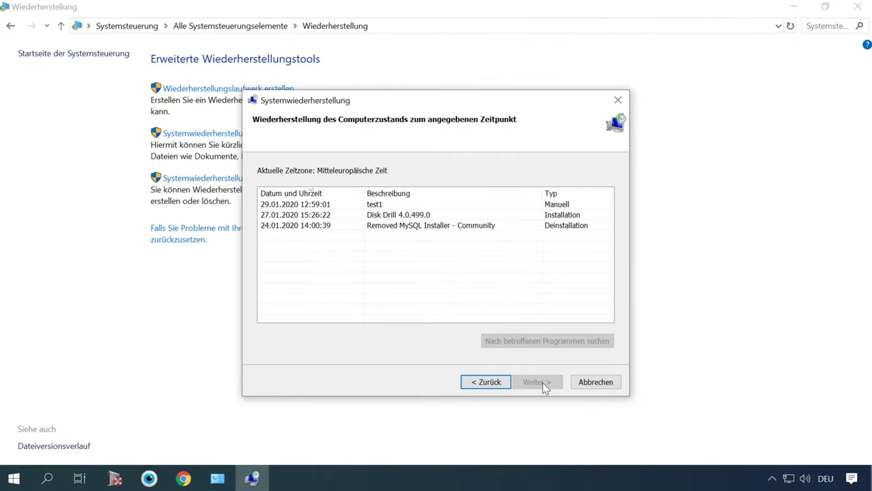
pyautogui.click(374, 205)
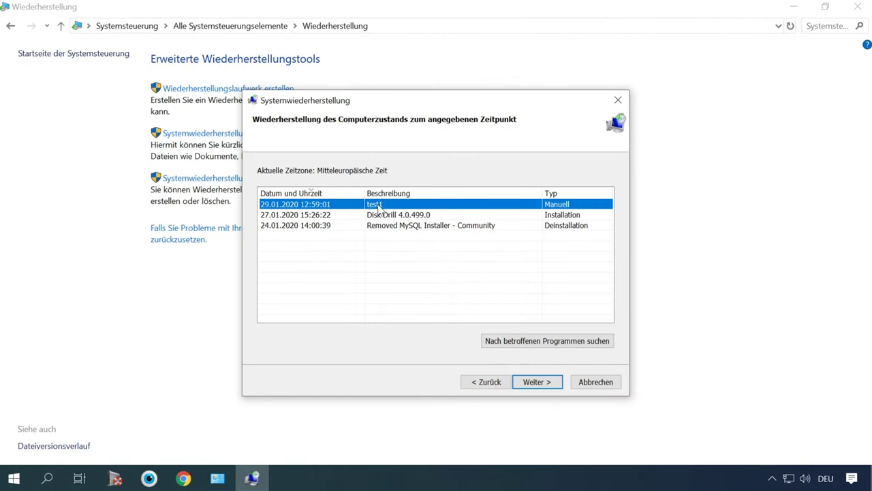
pyautogui.click(421, 215)
pyautogui.click(394, 227)
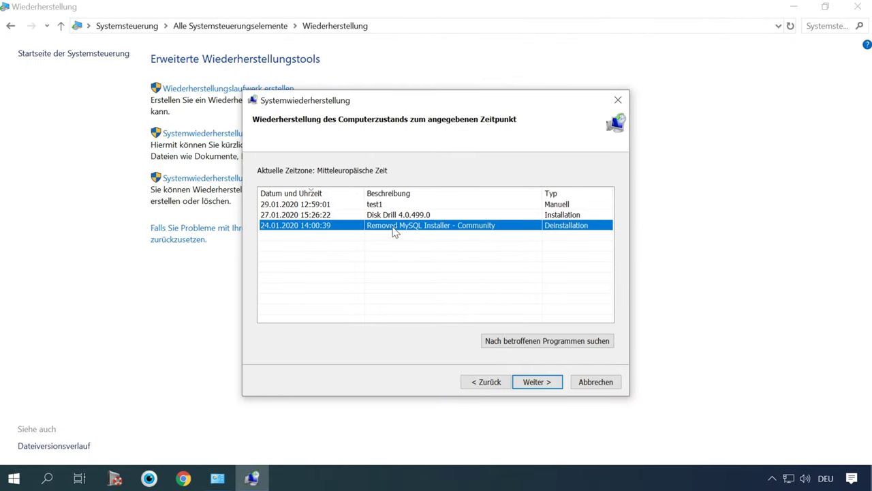
pyautogui.click(380, 206)
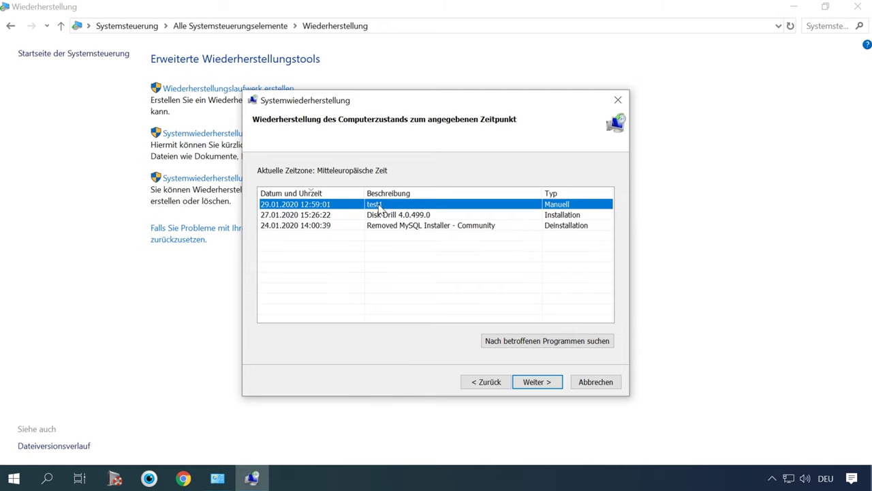
pyautogui.click(557, 381)
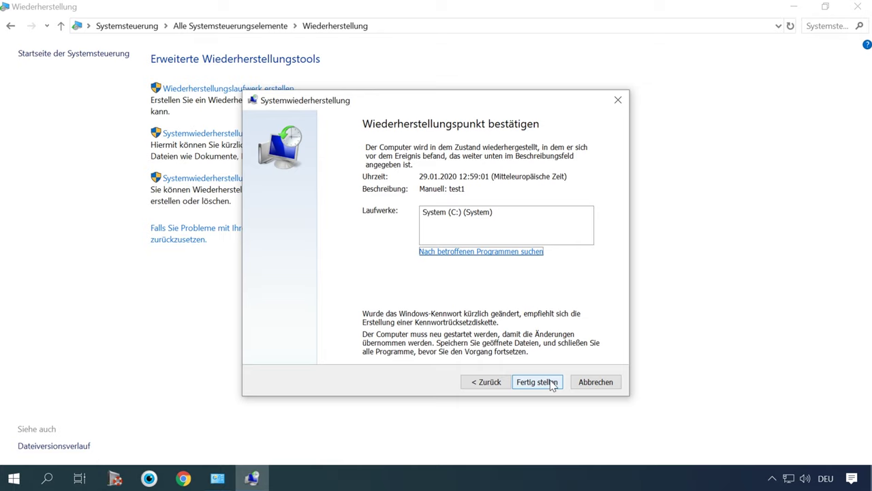
pyautogui.click(459, 213)
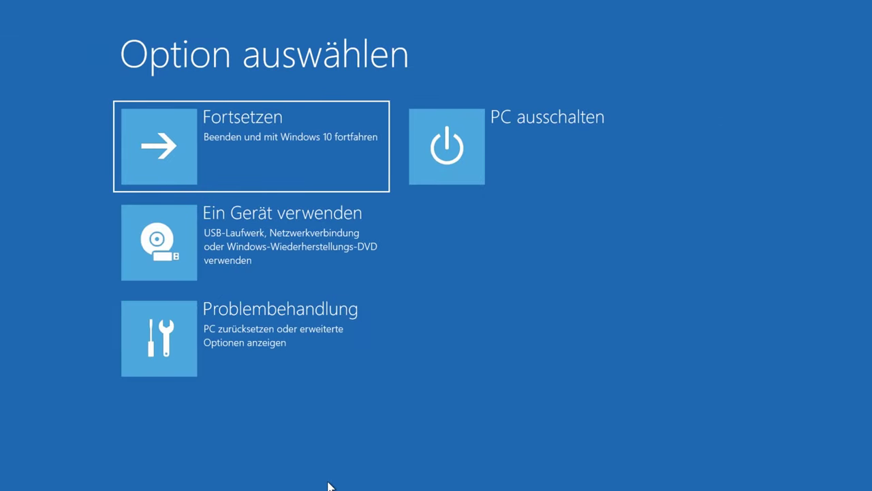
# Step: Start System wiederherstellen via Problembehandlung > Erweiterte Optionen
pyautogui.click(307, 328)
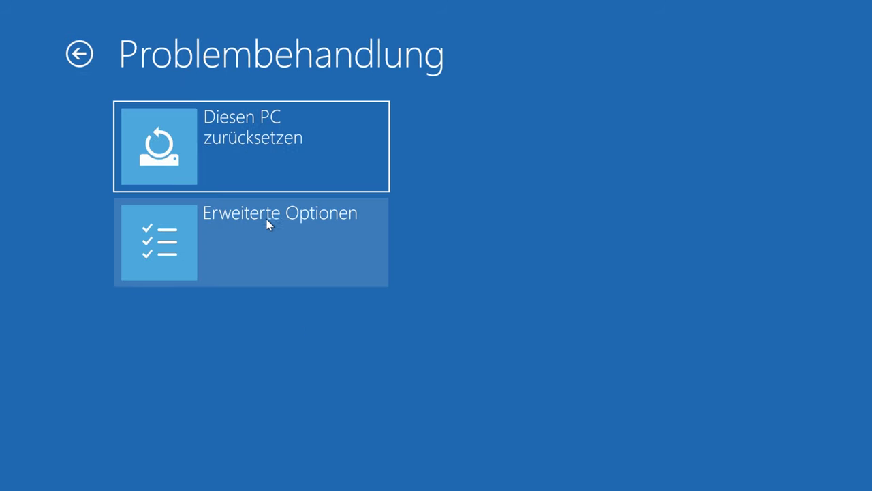
pyautogui.click(275, 244)
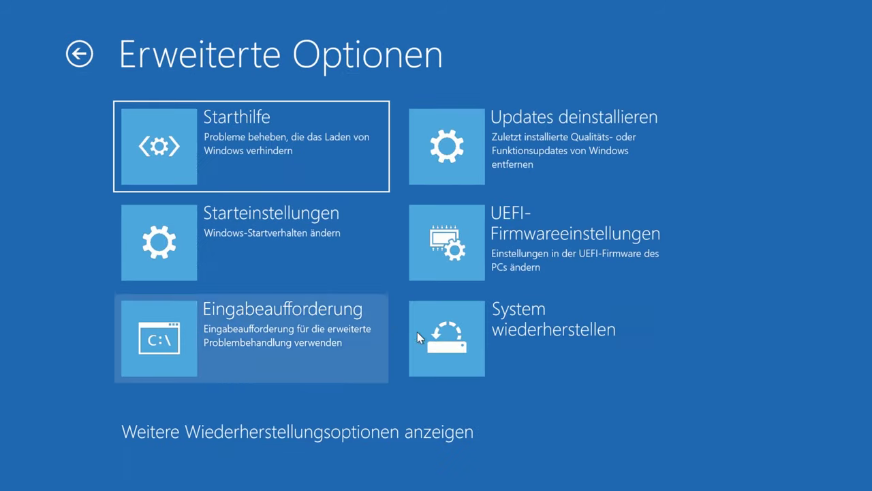
pyautogui.click(512, 332)
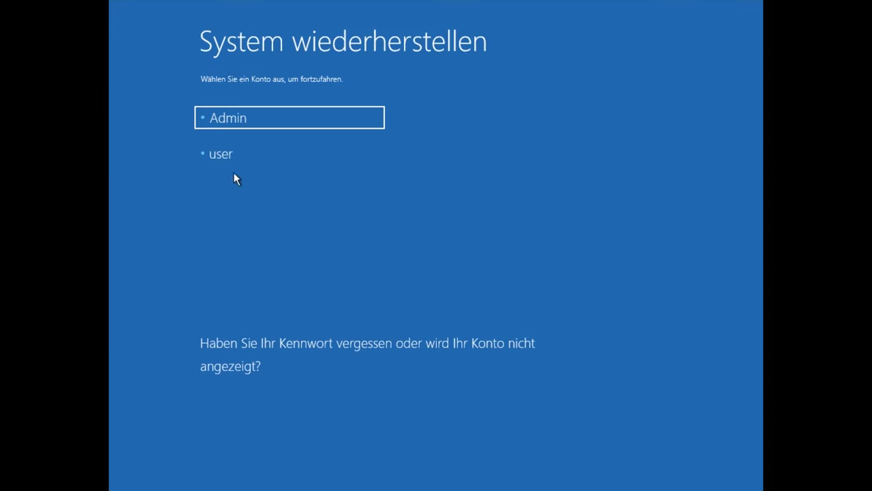
# Step: Continue as the non-admin account without a password and select restore point test1
pyautogui.click(288, 156)
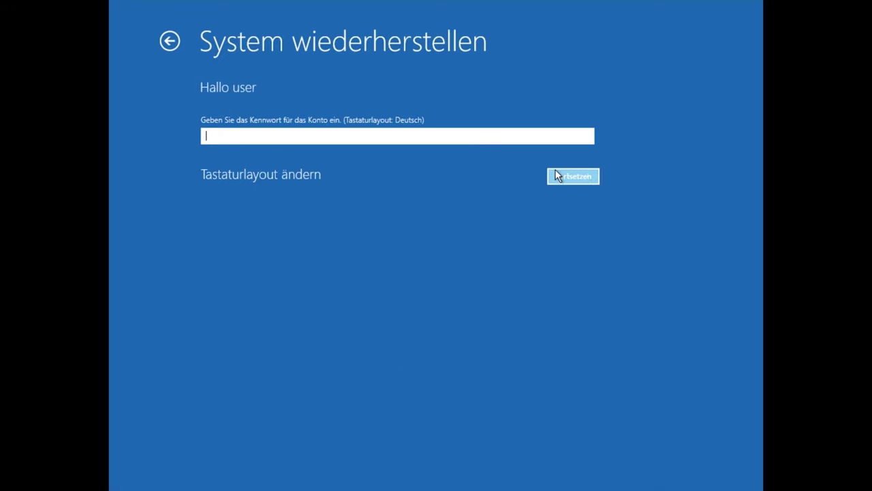
pyautogui.click(561, 176)
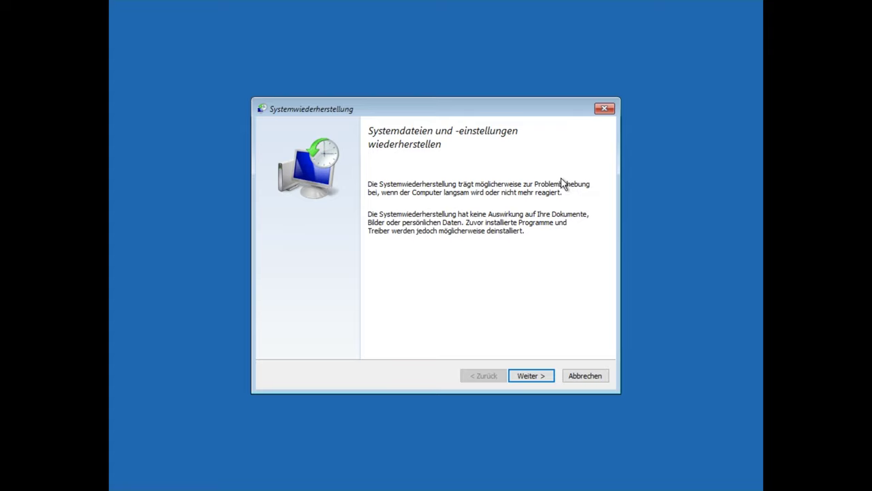
pyautogui.click(534, 376)
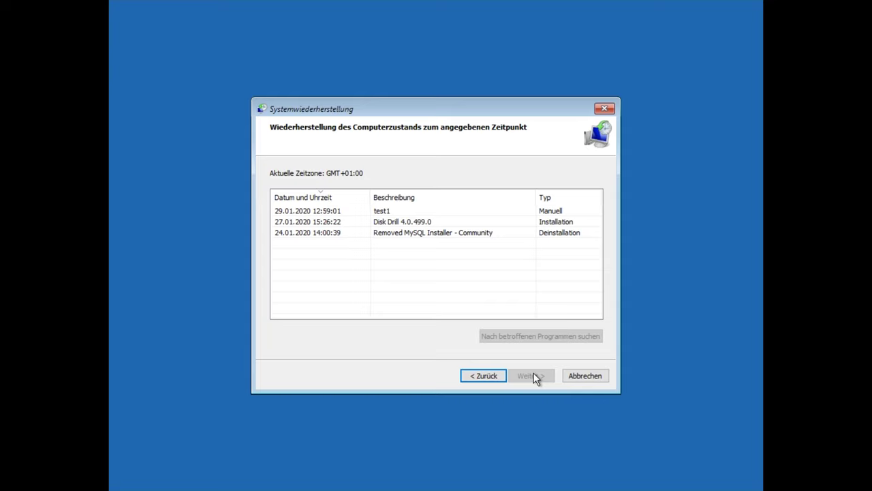
pyautogui.click(385, 234)
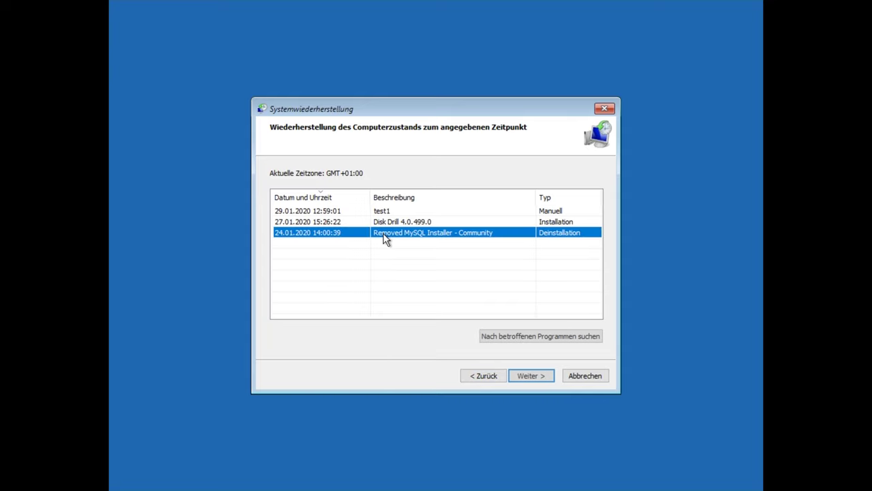
pyautogui.click(383, 222)
pyautogui.click(381, 211)
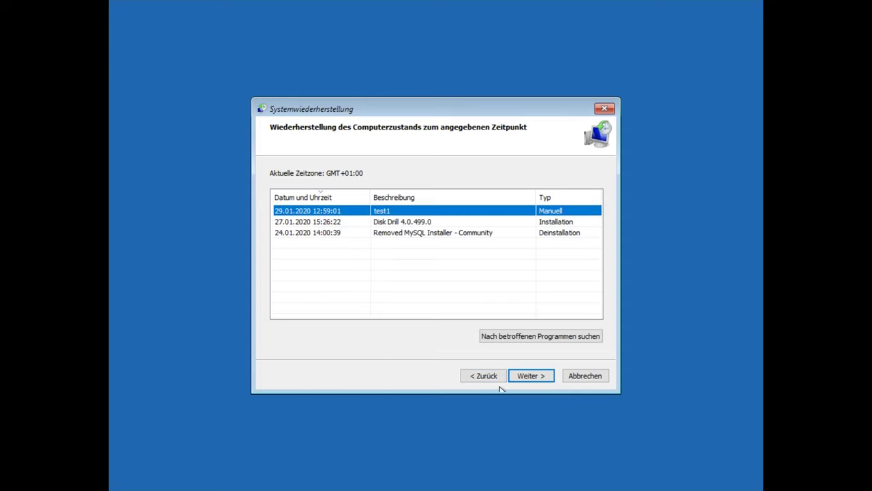